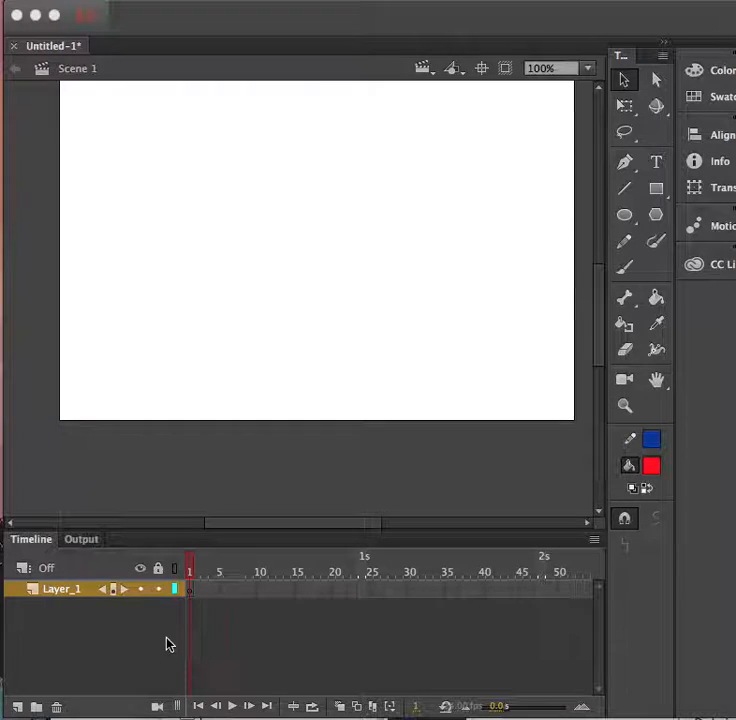
Draw a large red rectangle with a thick blue border across the stage.
click(82, 611)
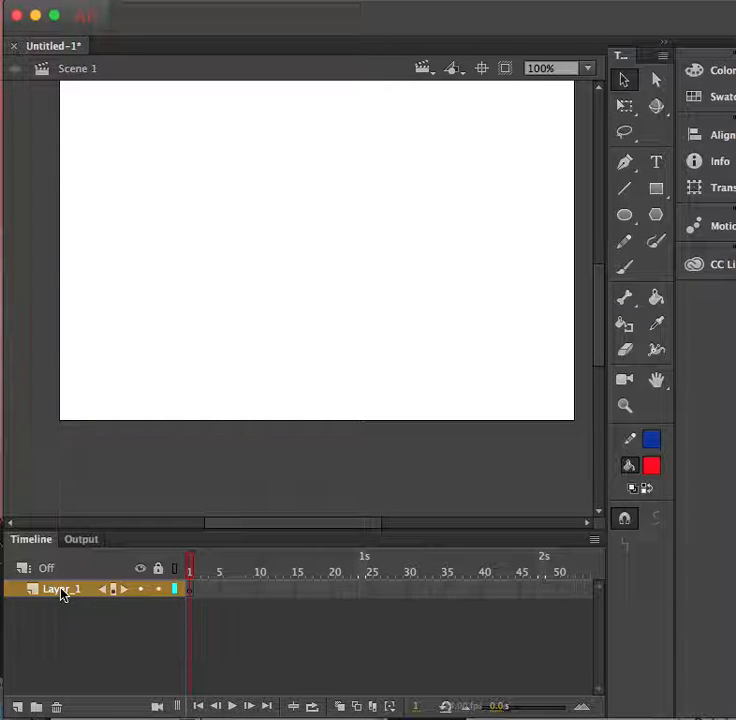
click(656, 189)
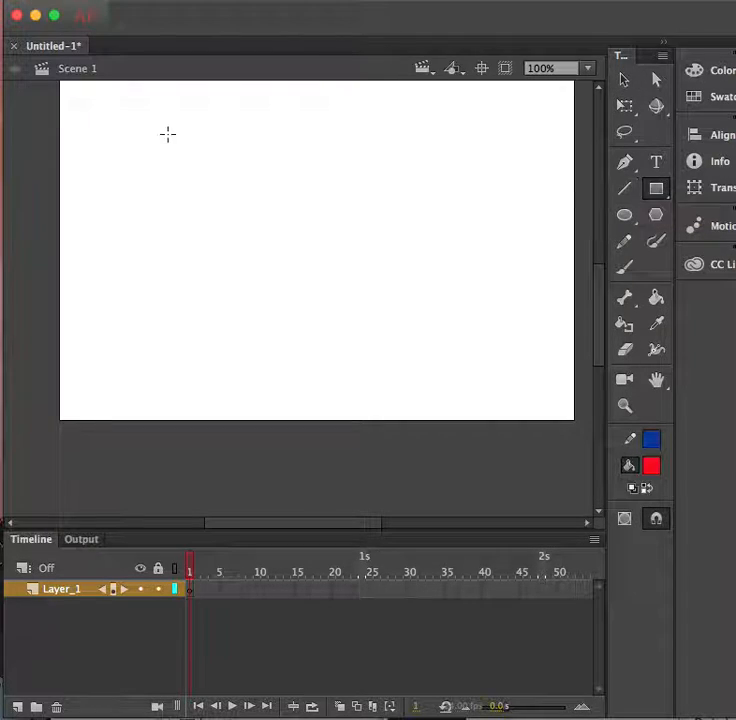
mouse_move(74, 96)
mouse_down()
mouse_move(117, 118)
mouse_move(297, 261)
mouse_move(570, 404)
mouse_up()
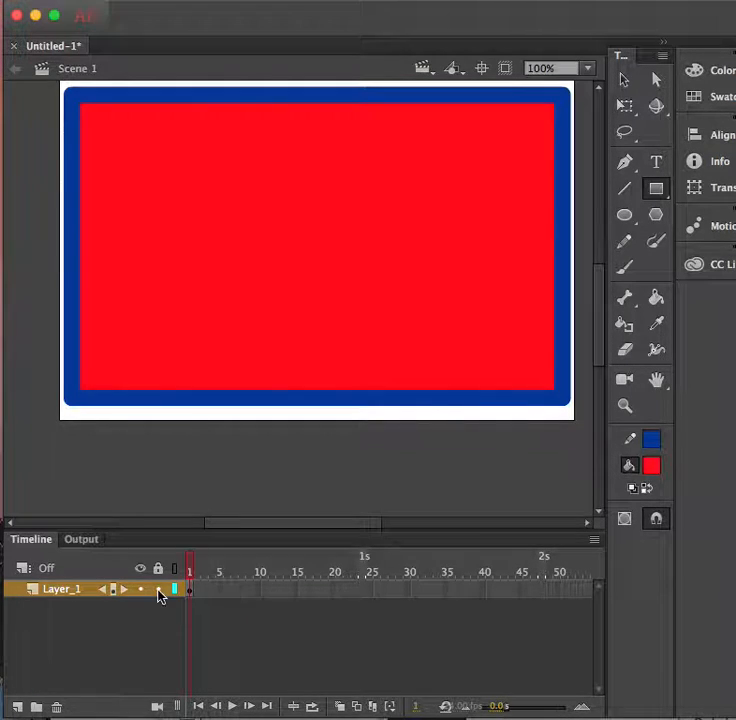
Rename Layer_1 to 'Big Rectangle'.
click(57, 595)
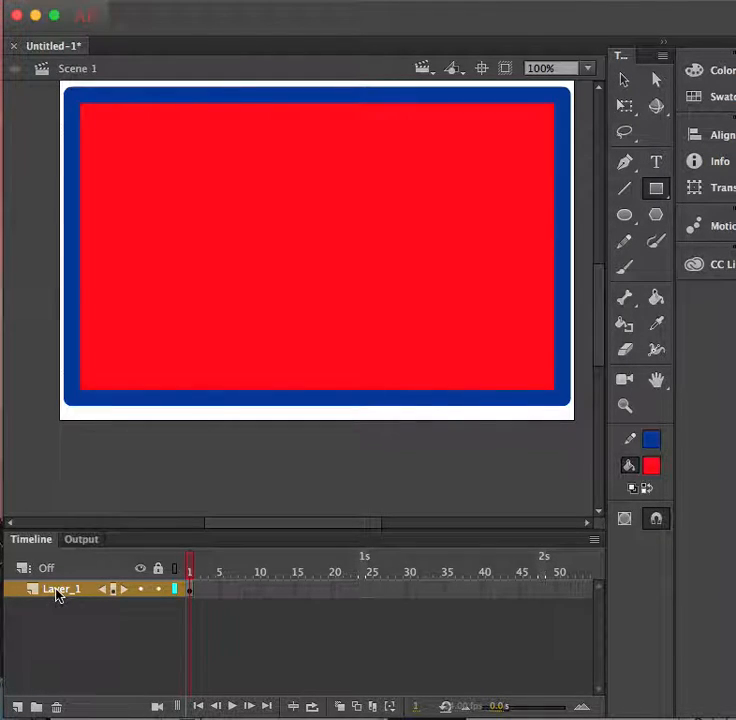
double_click(57, 592)
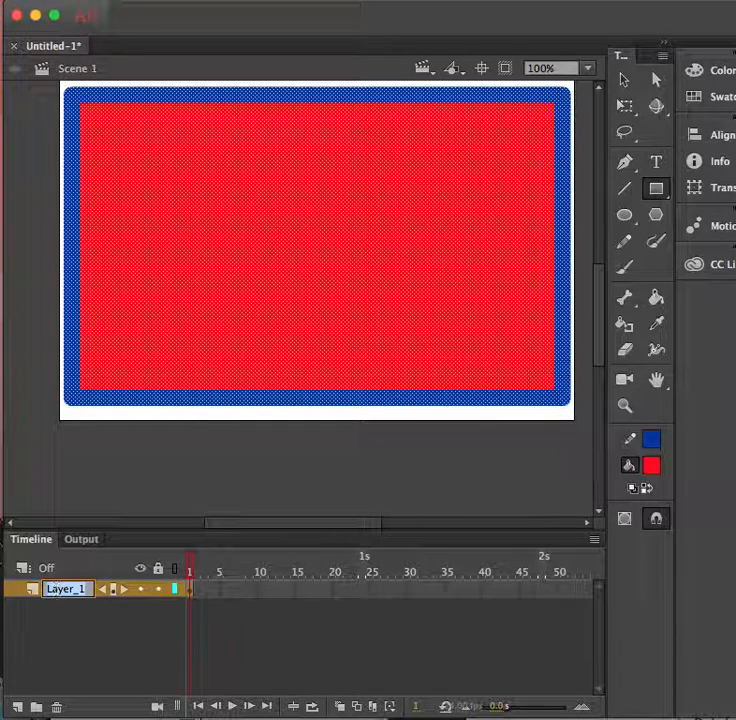
text(Big Rec)
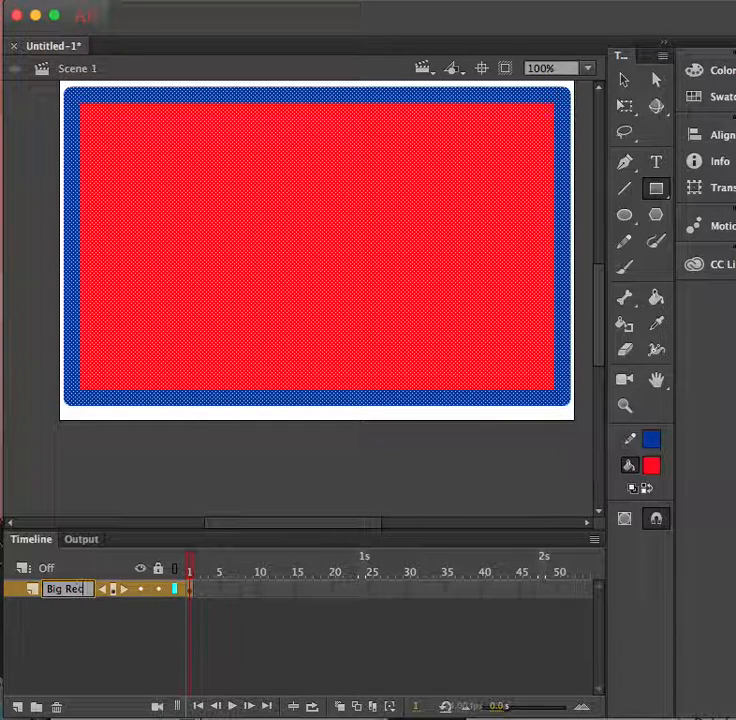
text(tanglectangle)
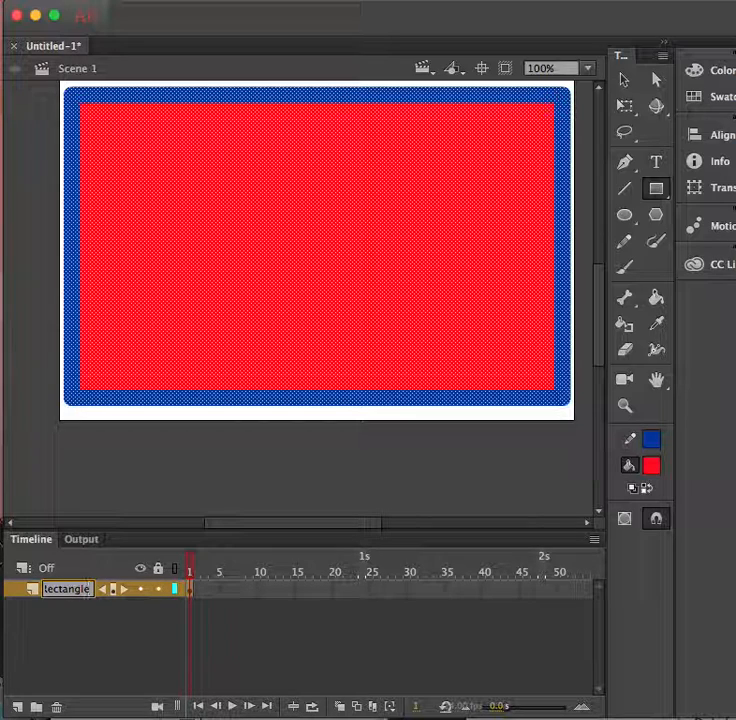
click(89, 633)
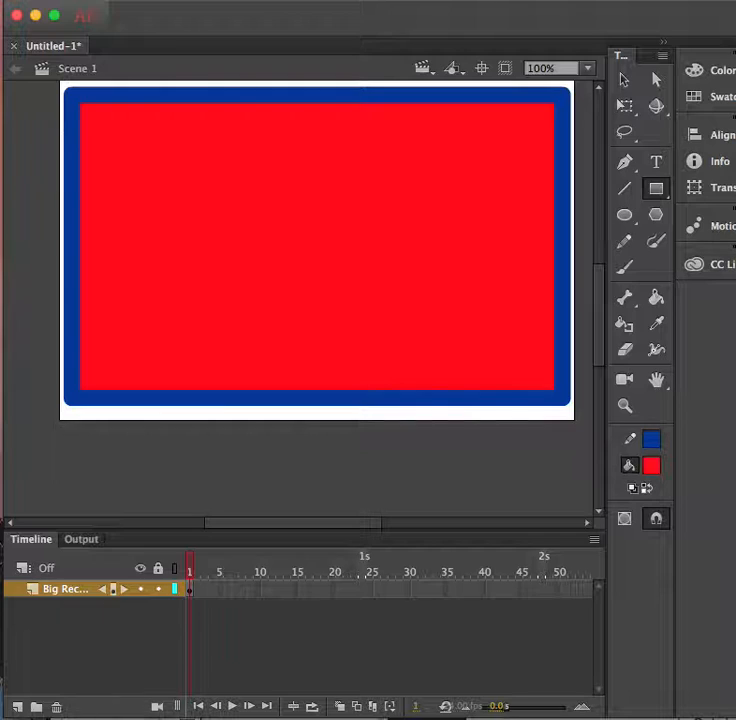
Add a new Layer_2 above Big Rectangle and set the fill colour to green.
click(18, 708)
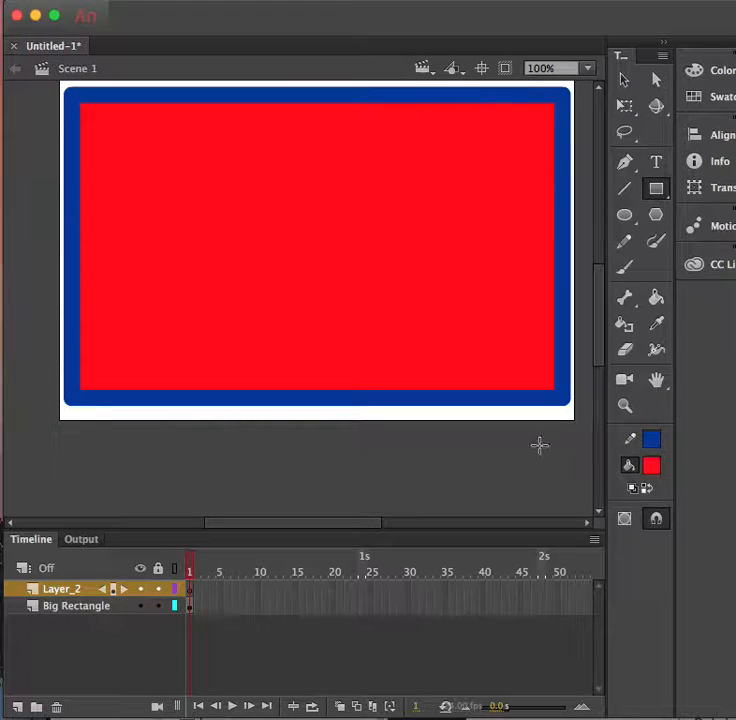
click(650, 468)
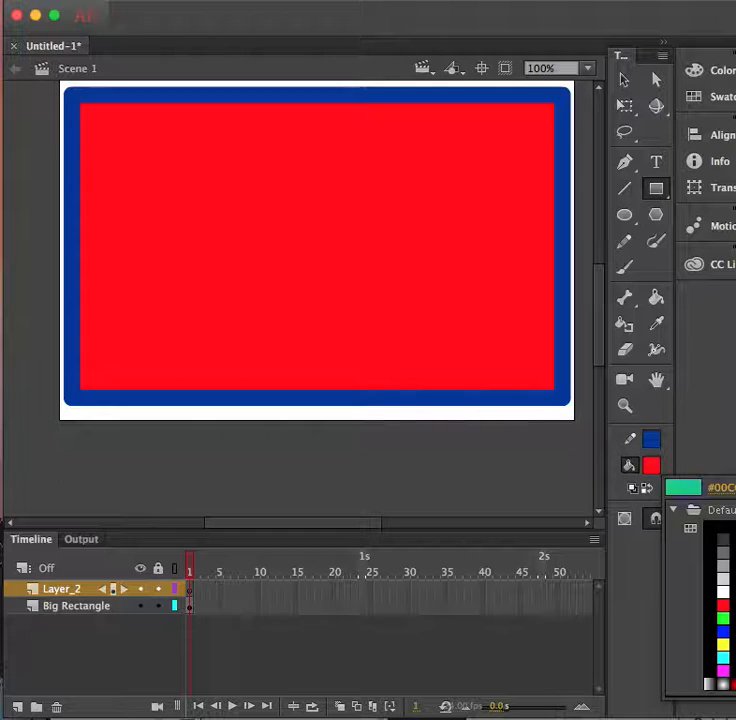
click(735, 553)
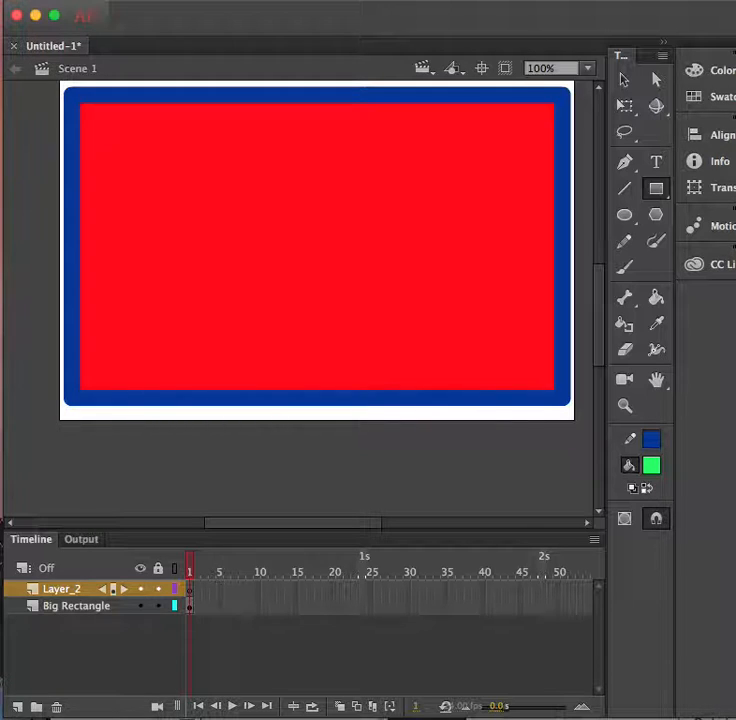
Set the stroke colour to light blue and switch to the Oval tool.
click(652, 441)
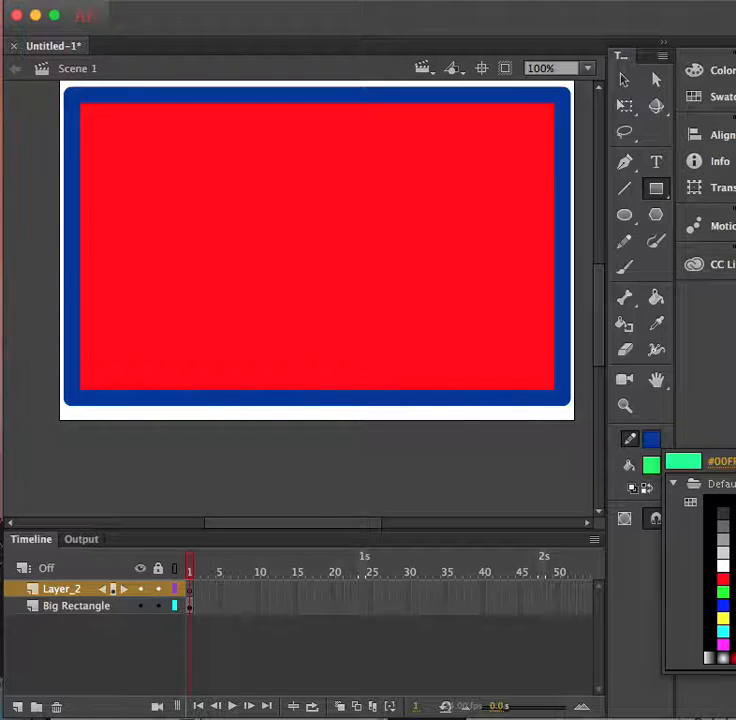
click(735, 526)
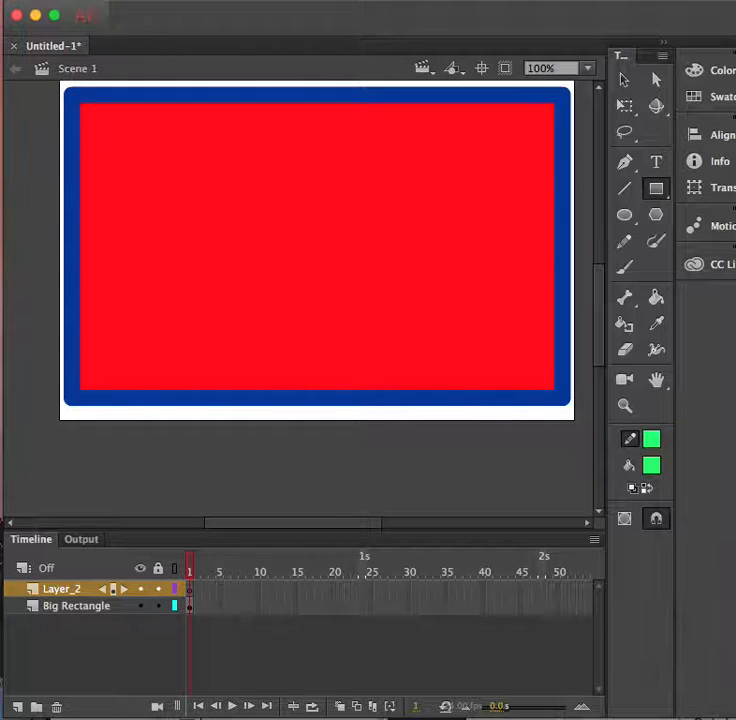
click(652, 441)
click(735, 565)
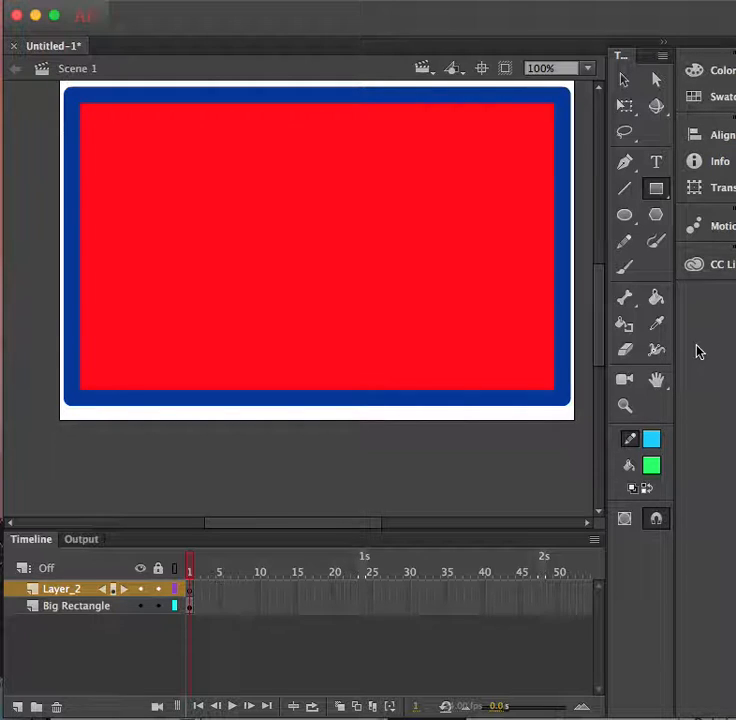
click(627, 216)
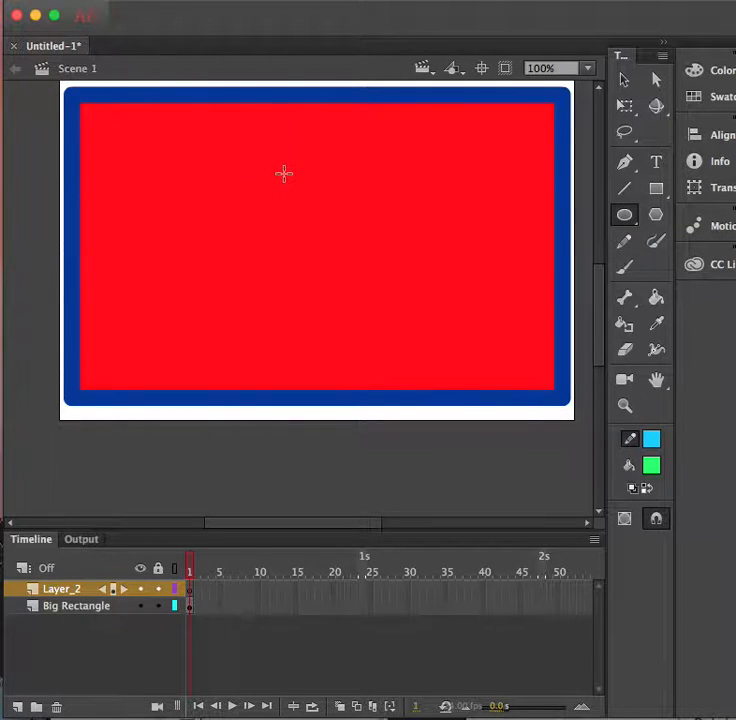
Draw a green oval with light-blue border over the rectangle and rename Layer_2 'green oval'.
drag(136, 128, 496, 381)
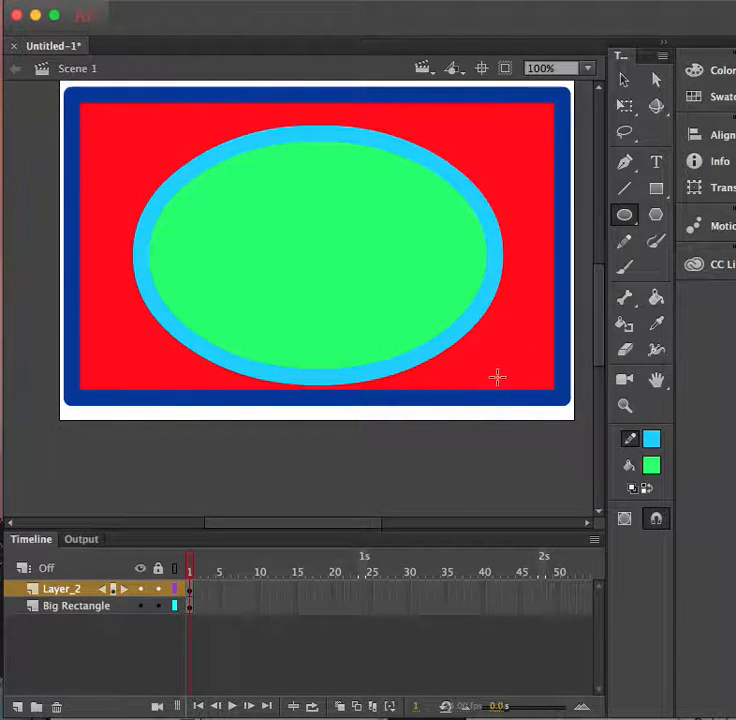
double_click(60, 589)
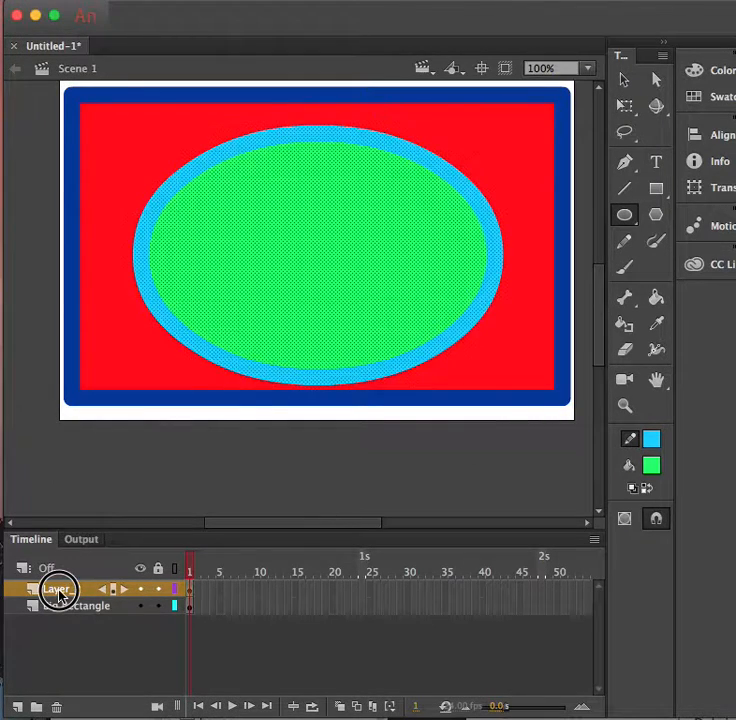
text(green oval)
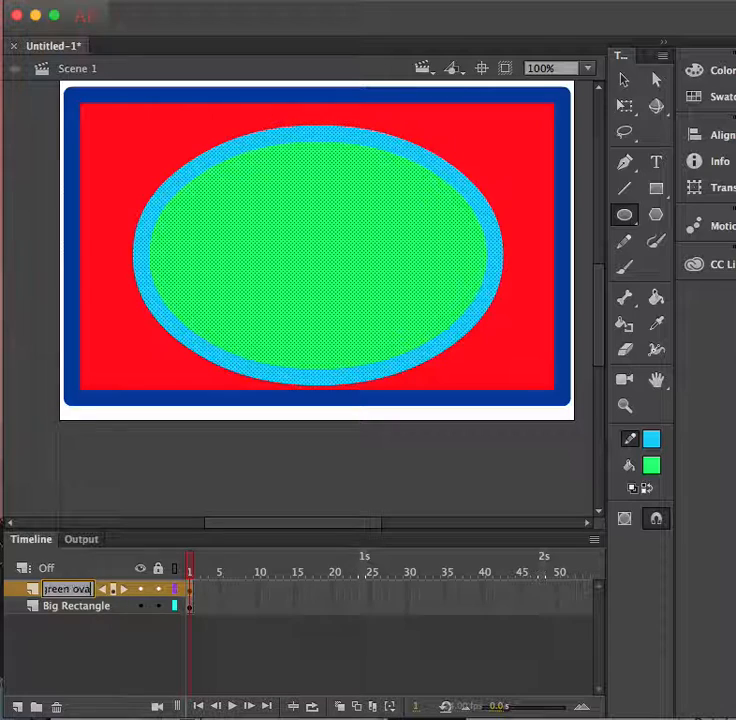
click(76, 638)
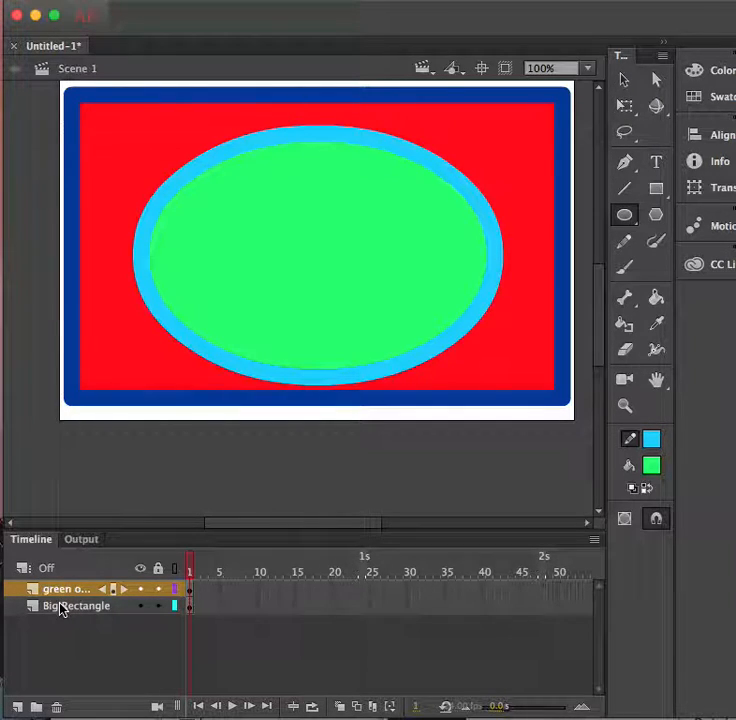
click(141, 590)
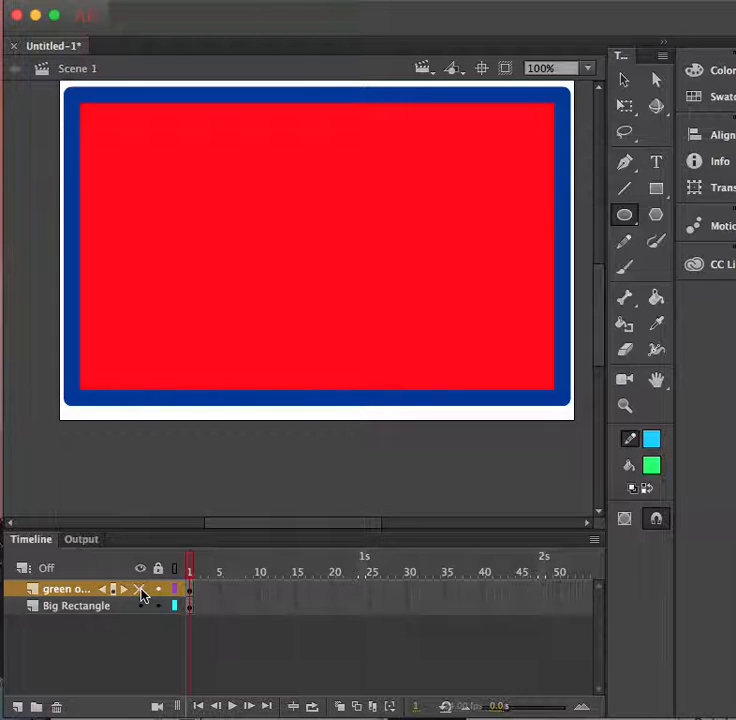
click(140, 590)
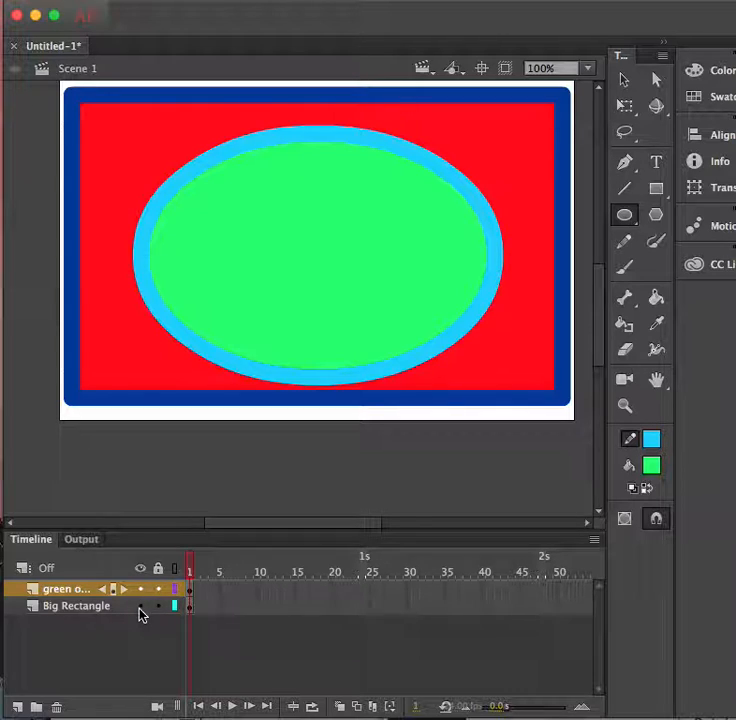
click(140, 606)
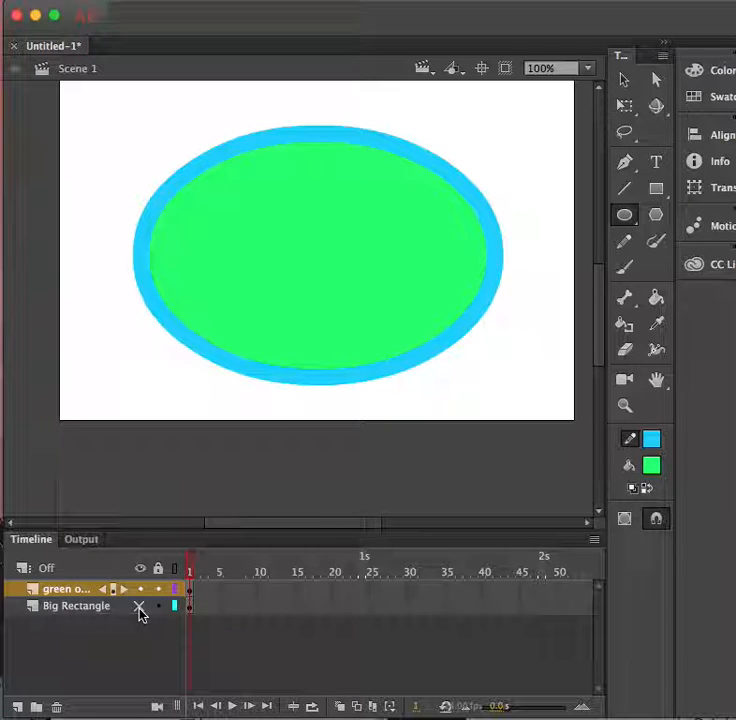
click(140, 607)
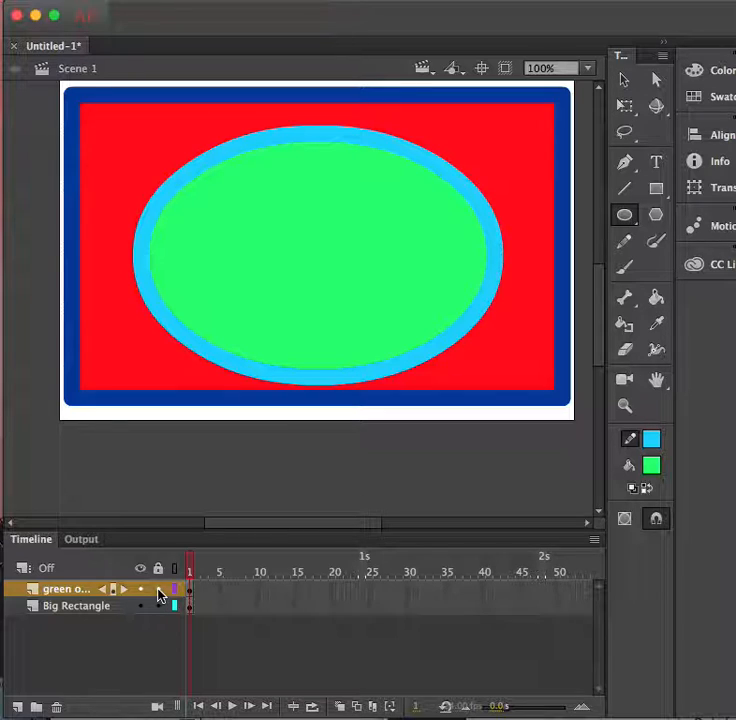
Select the oval with the Selection tool, then move Big Rectangle above the green oval layer.
scroll(159, 595, right, 3)
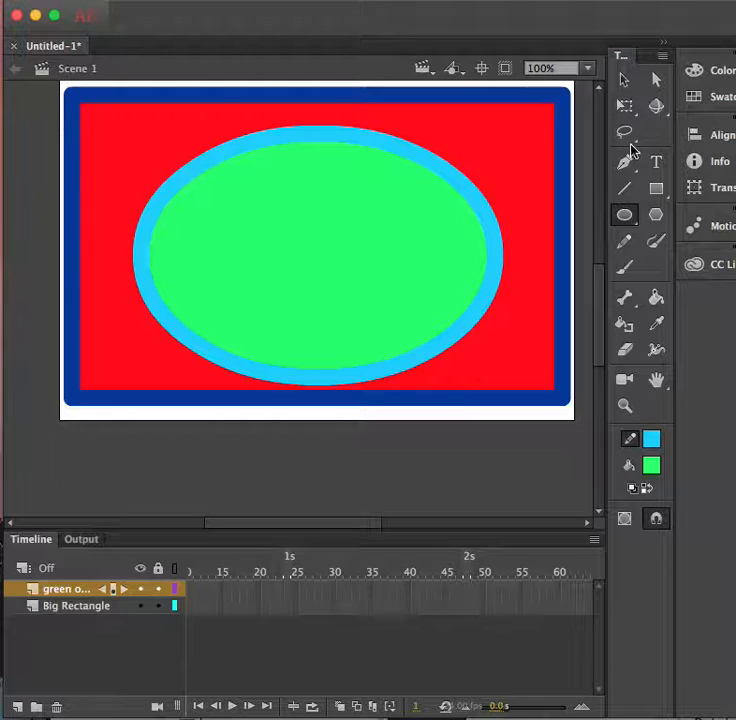
click(623, 79)
click(399, 312)
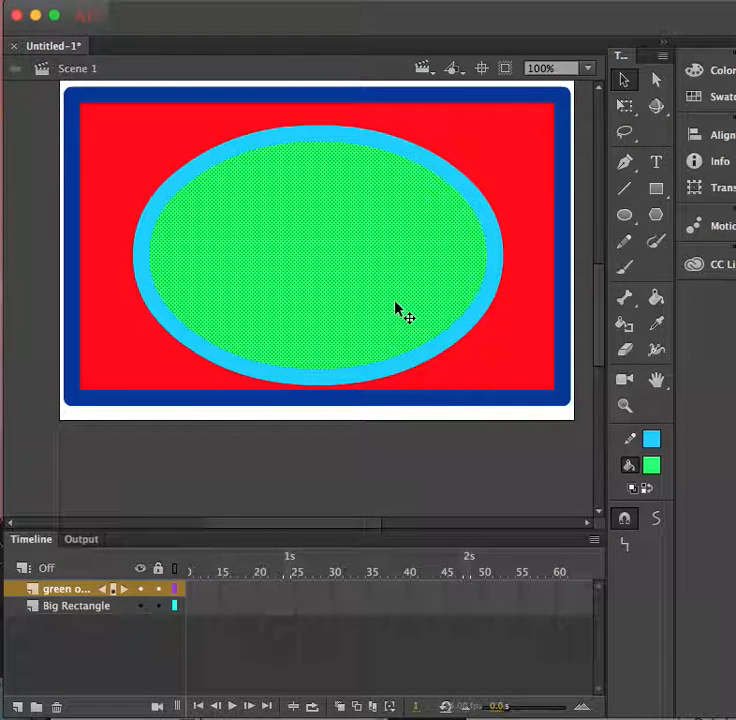
shift+click(400, 350)
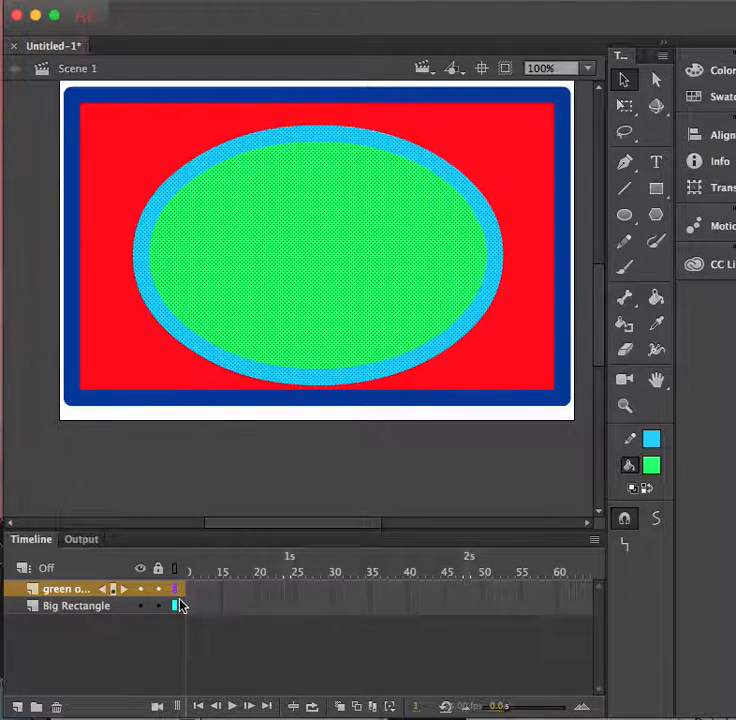
click(75, 607)
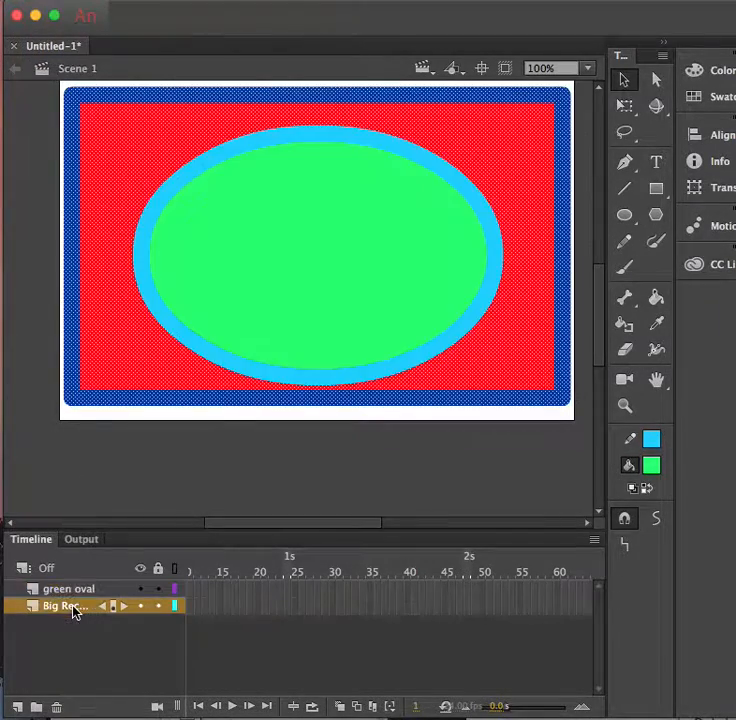
drag(66, 612, 66, 592)
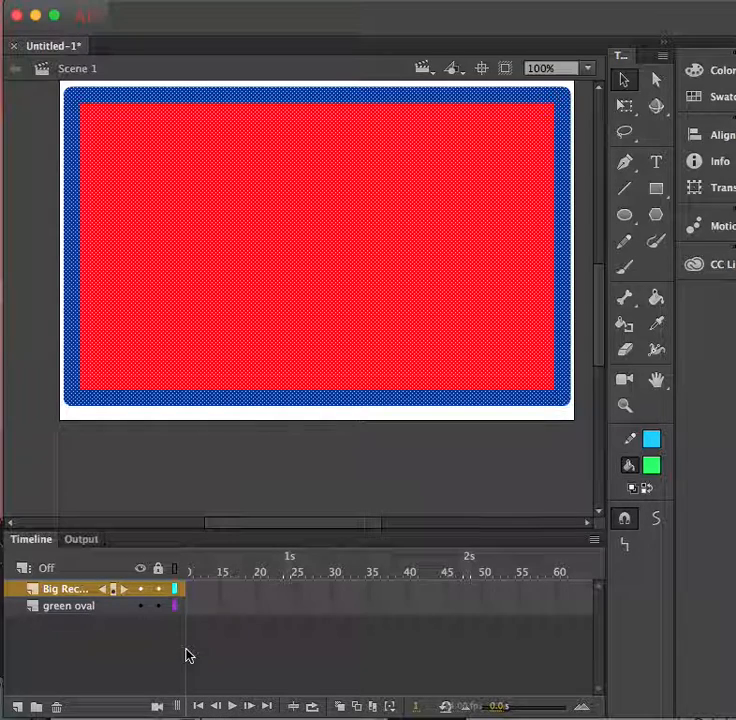
Toggle Big Rectangle's visibility to reveal the oval, then drag it back below green oval.
click(141, 591)
click(141, 591)
click(141, 591)
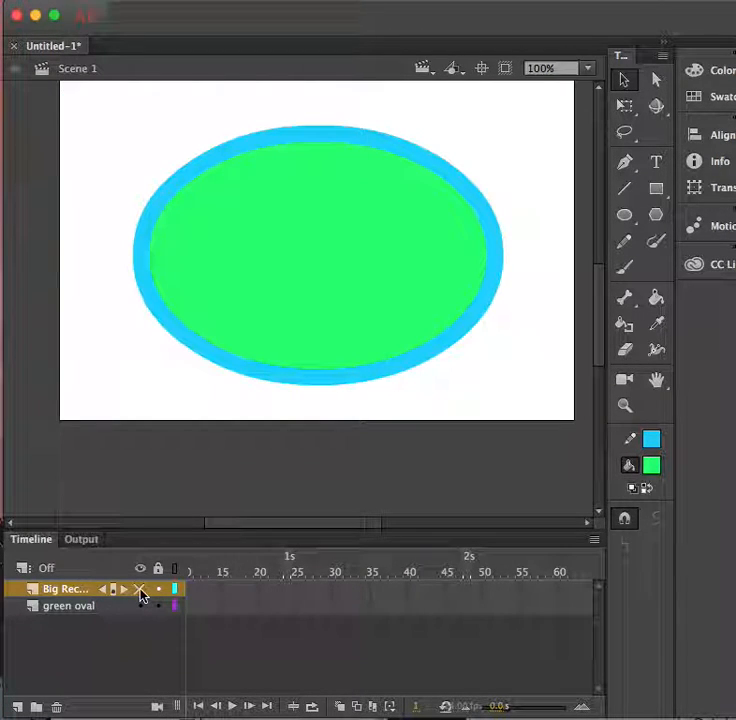
click(141, 591)
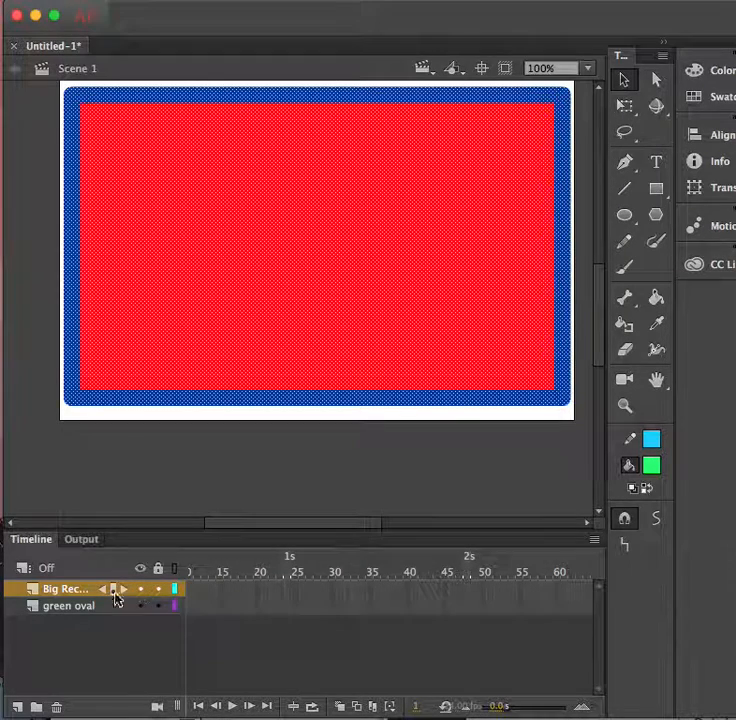
drag(50, 589, 49, 621)
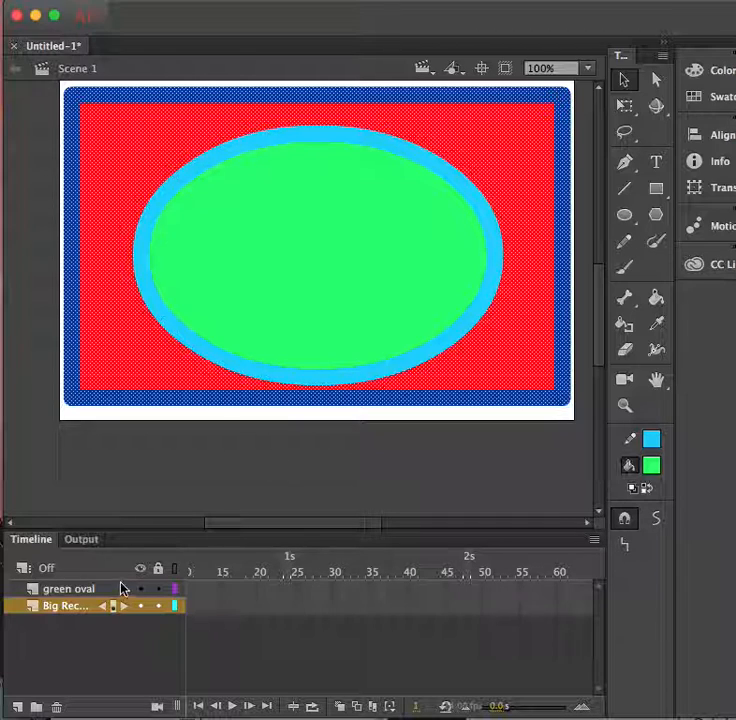
mouse_move(67, 592)
mouse_down()
mouse_move(67, 616)
mouse_move(59, 587)
mouse_up()
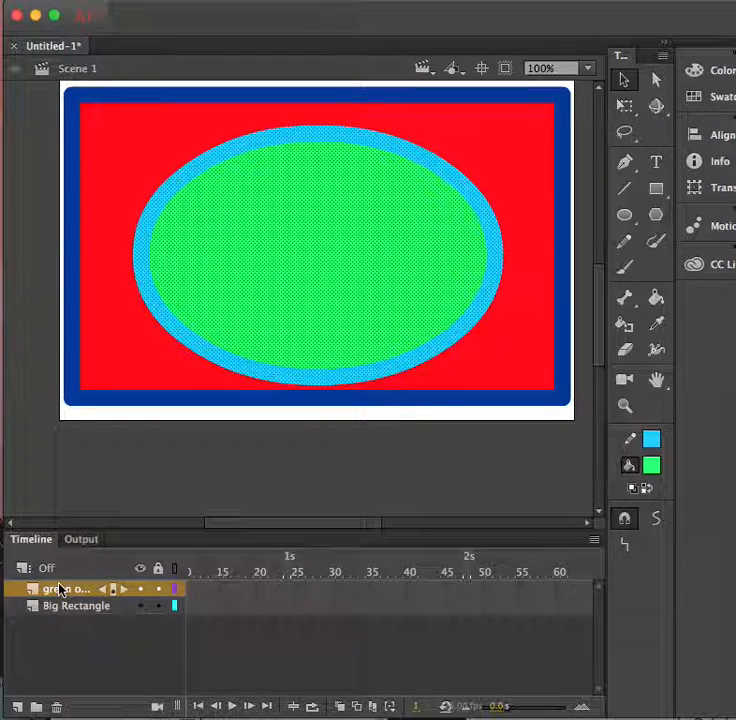